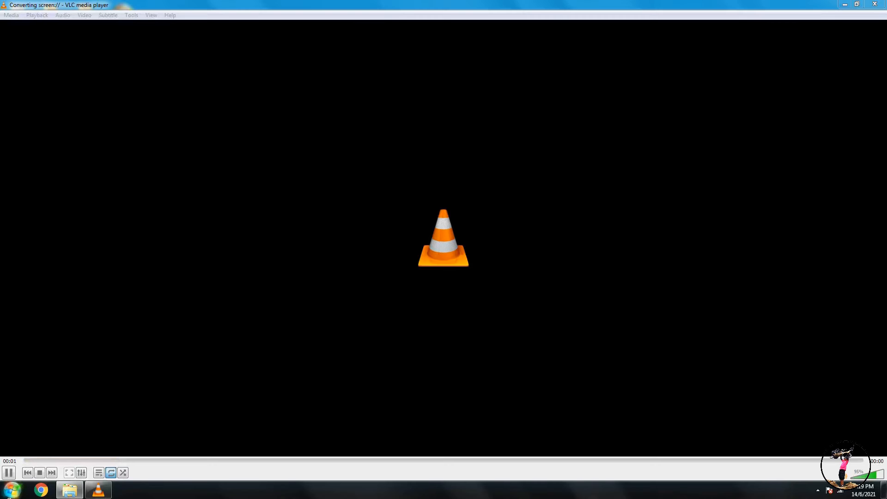
# Step: Launch Blender and dismiss the splash screen to start with the default scene
pyautogui.click(12, 490)
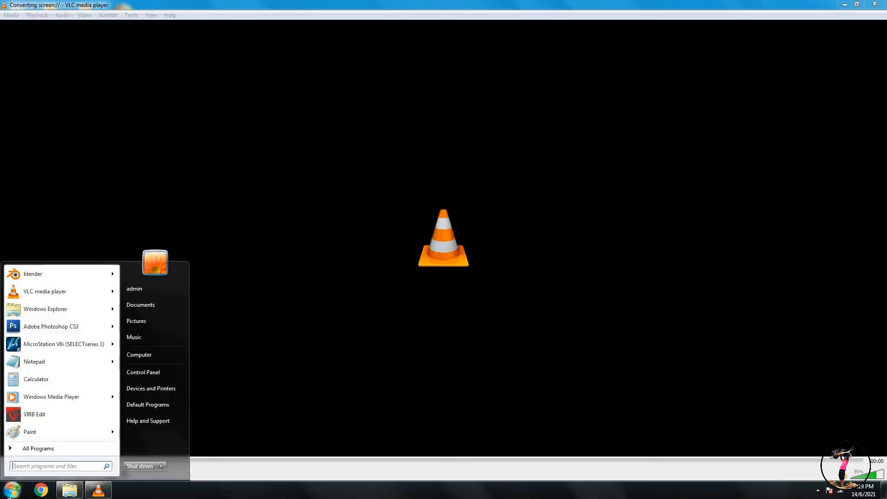
pyautogui.click(37, 275)
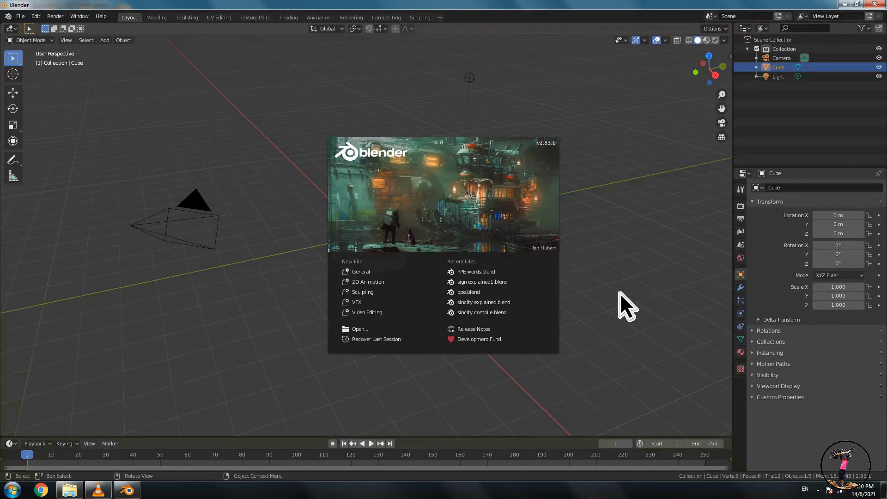
pyautogui.click(619, 293)
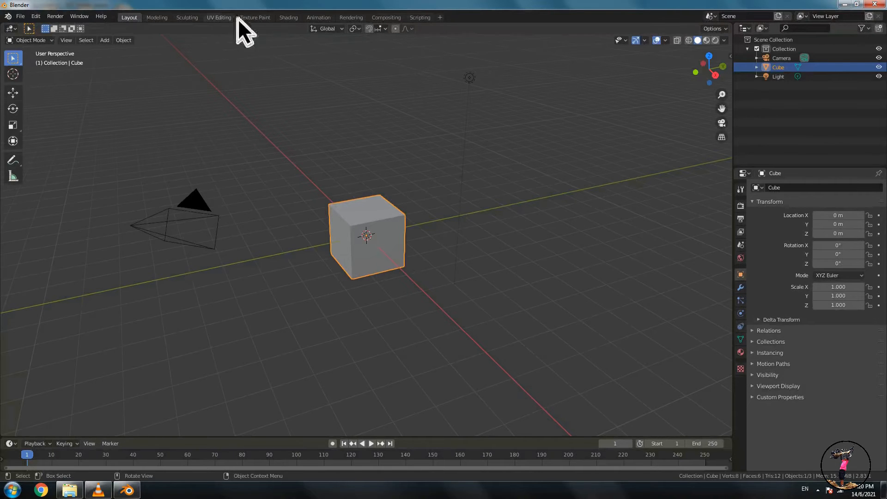
# Step: Add a Video Editing workspace to the project
pyautogui.click(443, 18)
pyautogui.moveTo(427, 71)
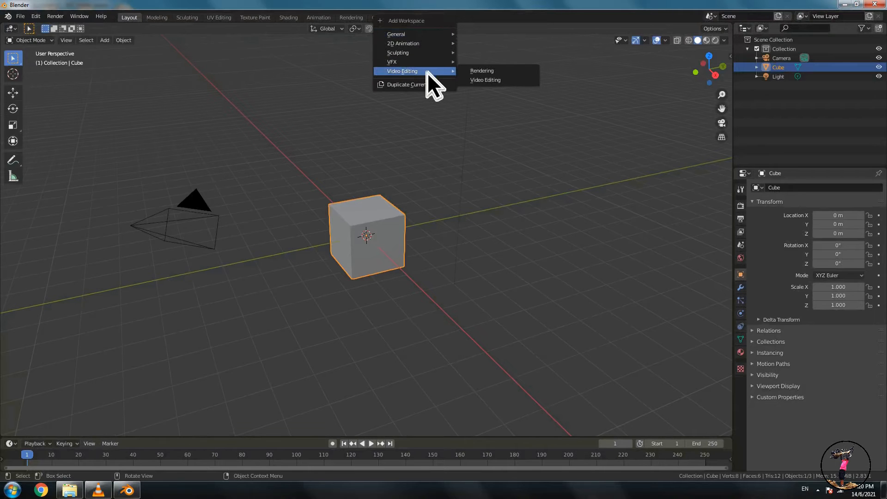
pyautogui.click(515, 81)
pyautogui.click(144, 203)
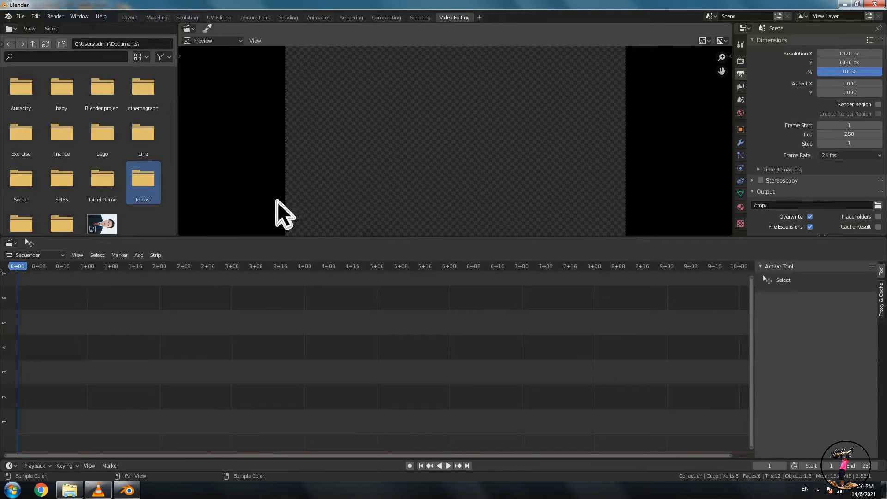
# Step: Add the movie "text demo.mp4" from the Videos folder as a strip in the sequencer
pyautogui.click(137, 255)
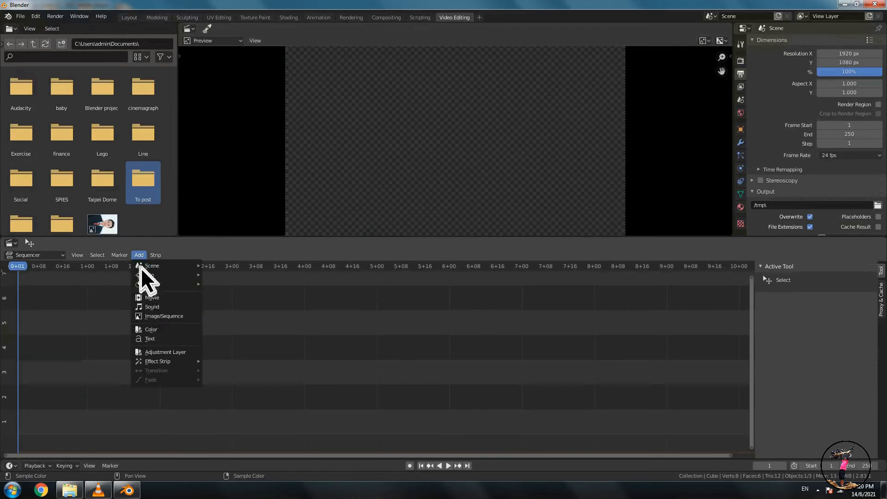
pyautogui.click(157, 299)
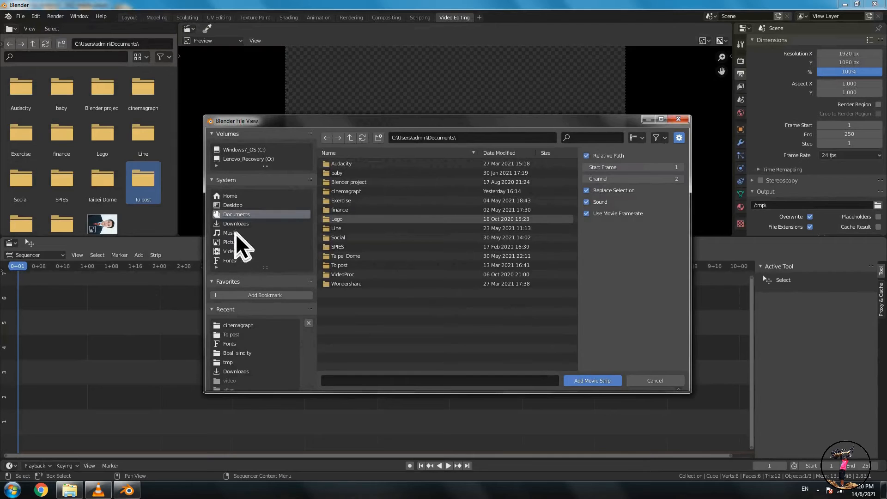
pyautogui.click(231, 251)
pyautogui.doubleClick(348, 223)
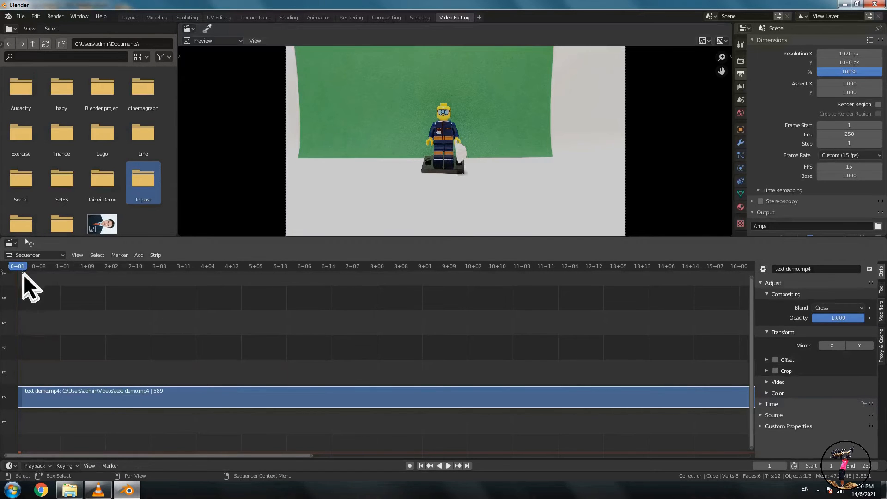
# Step: Play through the clip and park the playhead at 3+06, where the figure raises its helmet
pyautogui.press('space')
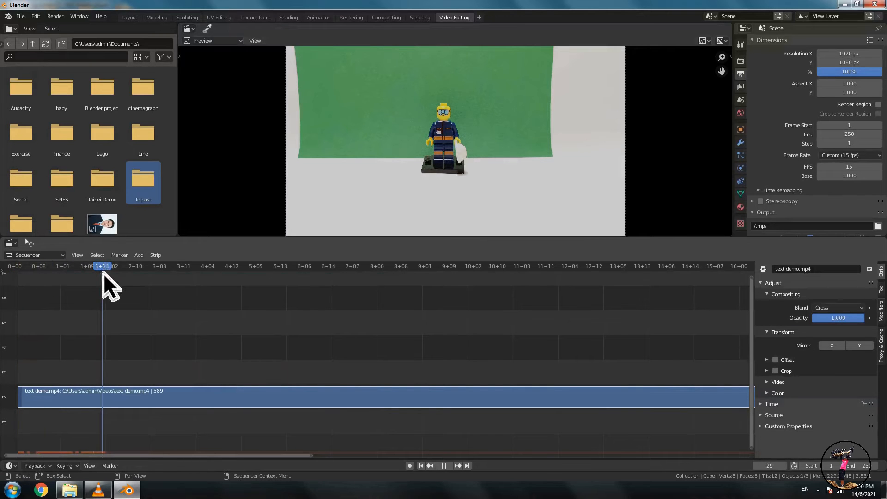
pyautogui.press('space')
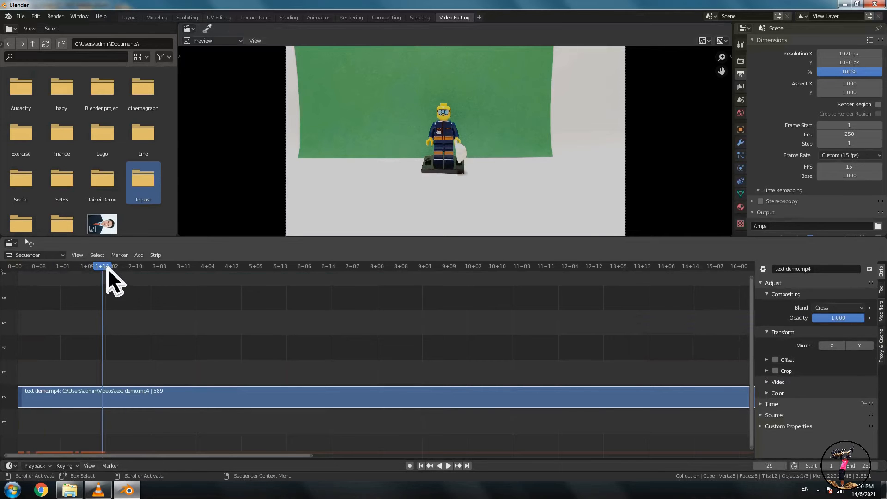
pyautogui.press('space')
pyautogui.moveTo(149, 274); pyautogui.dragTo(171, 276)
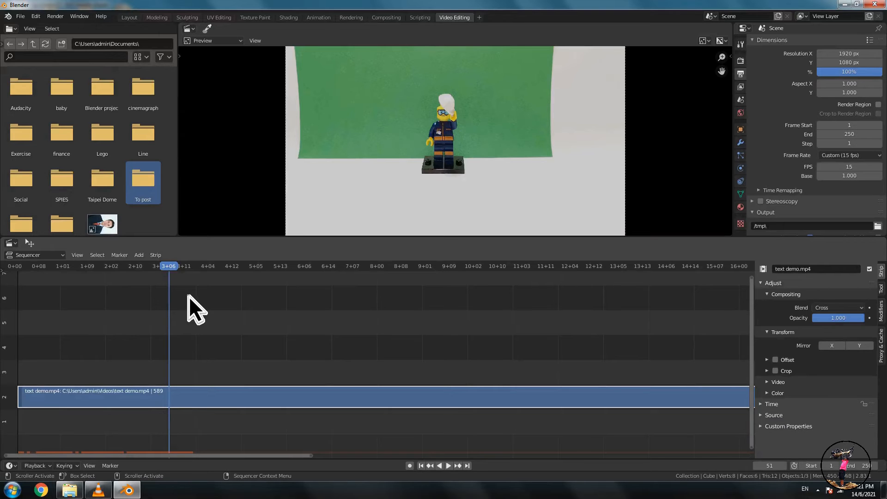
# Step: Add a text strip at the playhead reading "Helmet is required when working on site."
pyautogui.click(138, 255)
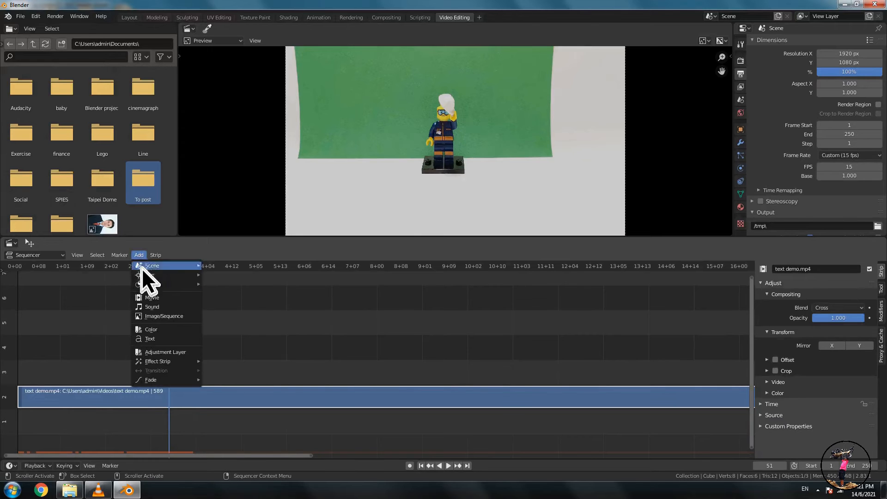
pyautogui.moveTo(153, 363)
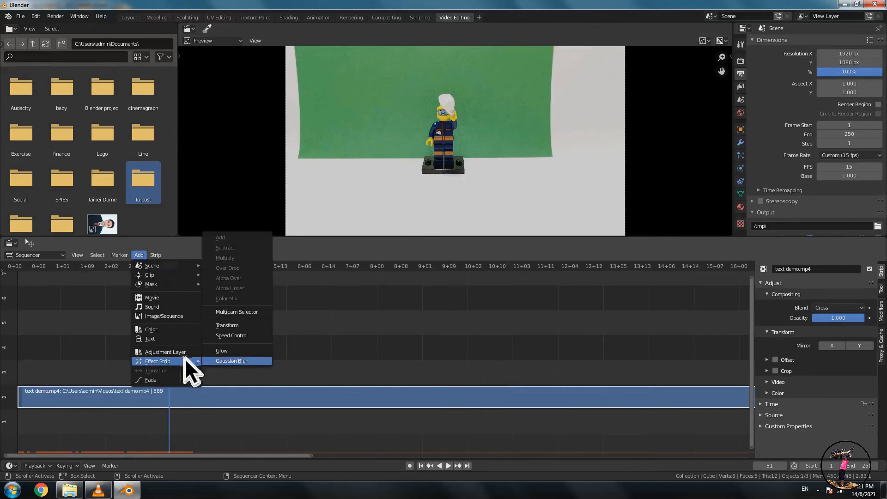
pyautogui.click(154, 339)
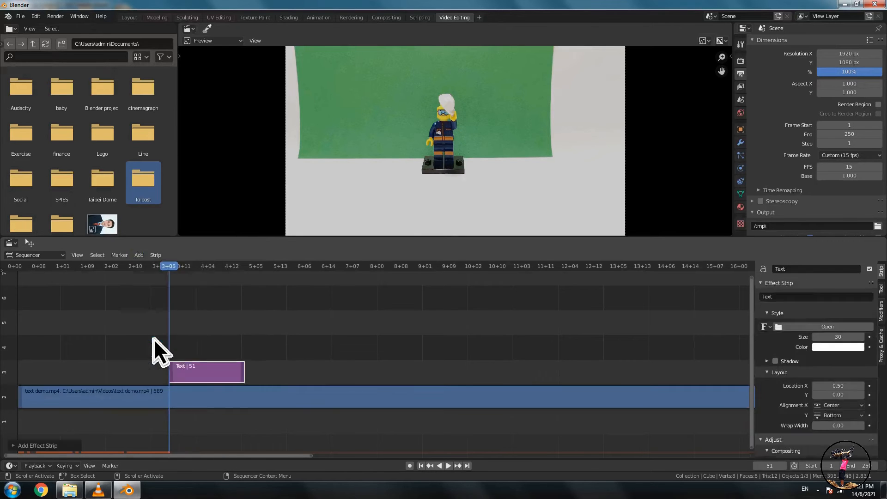
pyautogui.click(785, 298)
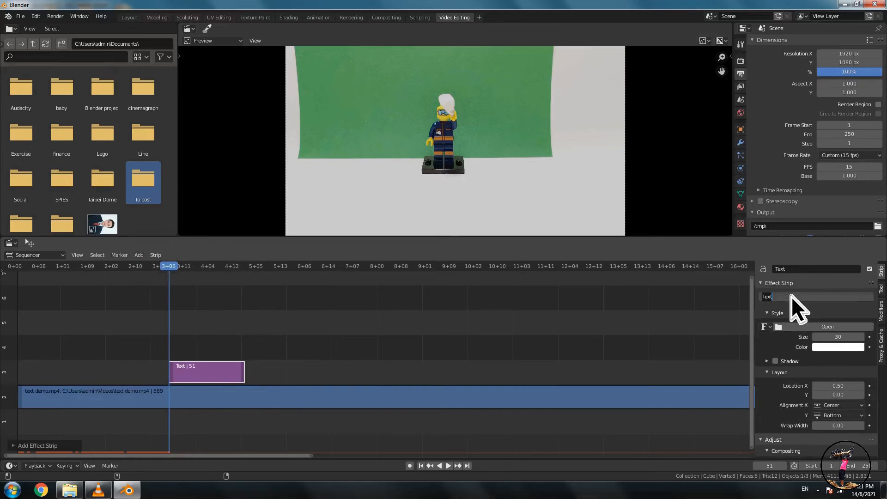
pyautogui.write('Helmet is re')
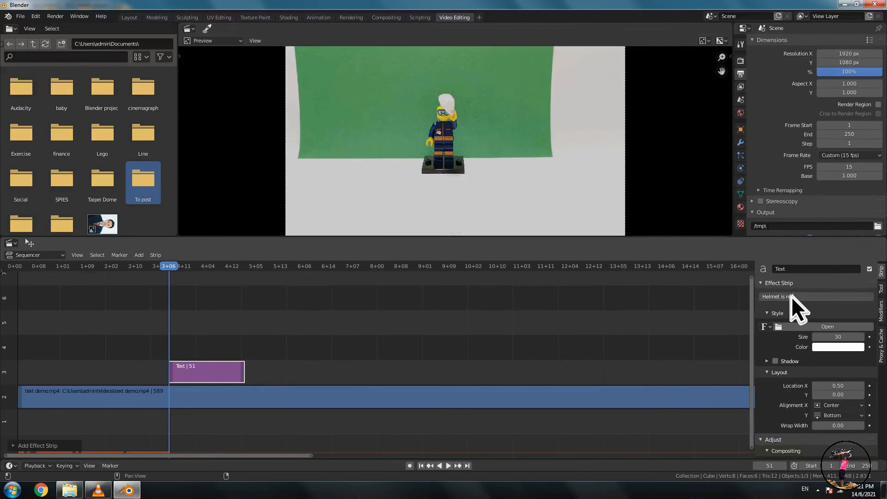
pyautogui.write('quired when working on site.')
pyautogui.press('Return')
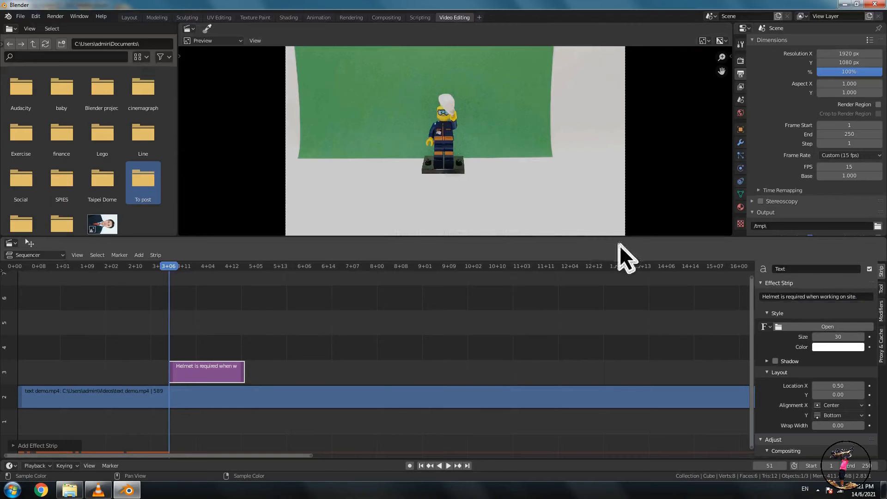
# Step: Colour the caption text blue and increase its size to 45
pyautogui.click(823, 348)
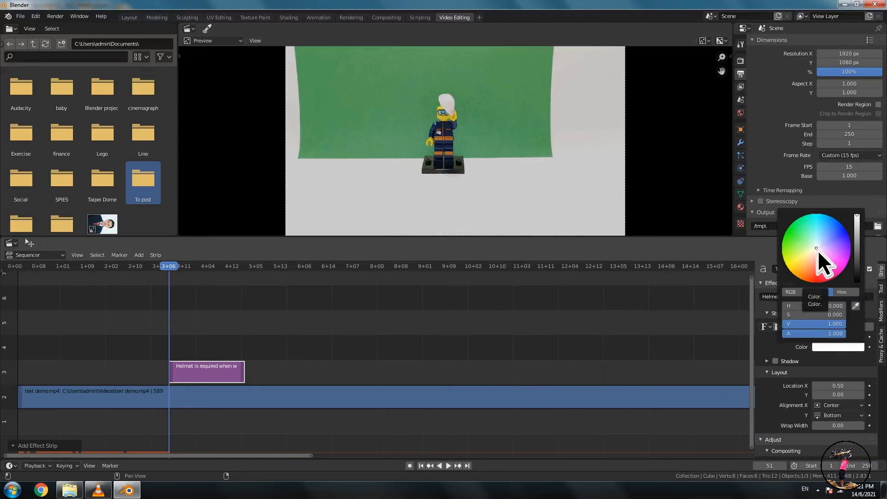
pyautogui.moveTo(818, 251); pyautogui.dragTo(846, 234)
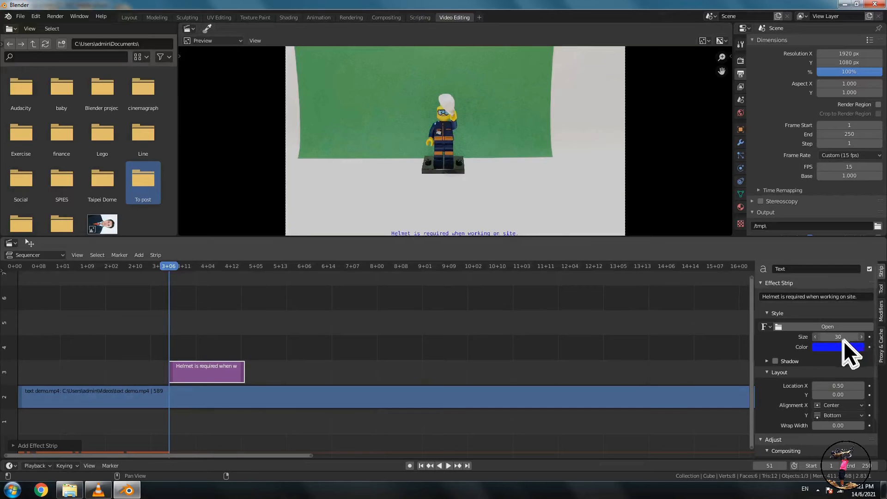
pyautogui.moveTo(843, 340)
pyautogui.mouseDown()
pyautogui.moveTo(865, 339)
pyautogui.moveTo(851, 331)
pyautogui.mouseUp()
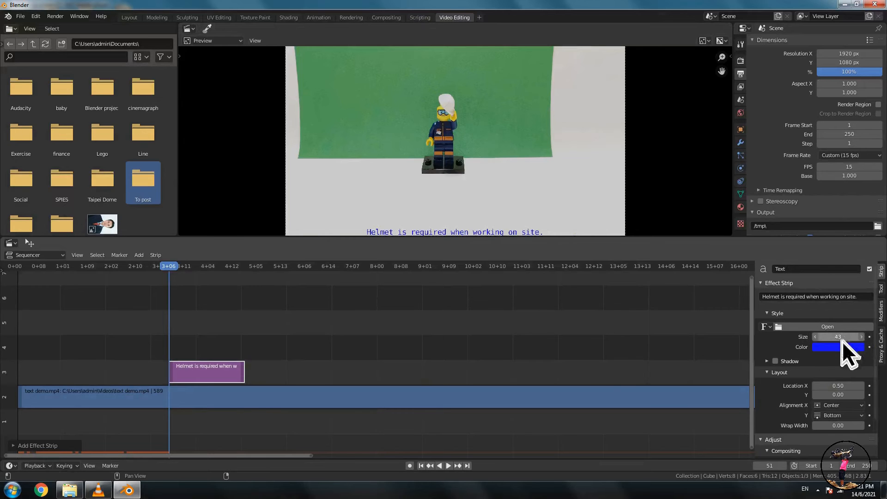
pyautogui.click(817, 340)
pyautogui.click(816, 340)
pyautogui.click(817, 340)
pyautogui.click(863, 337)
pyautogui.click(863, 338)
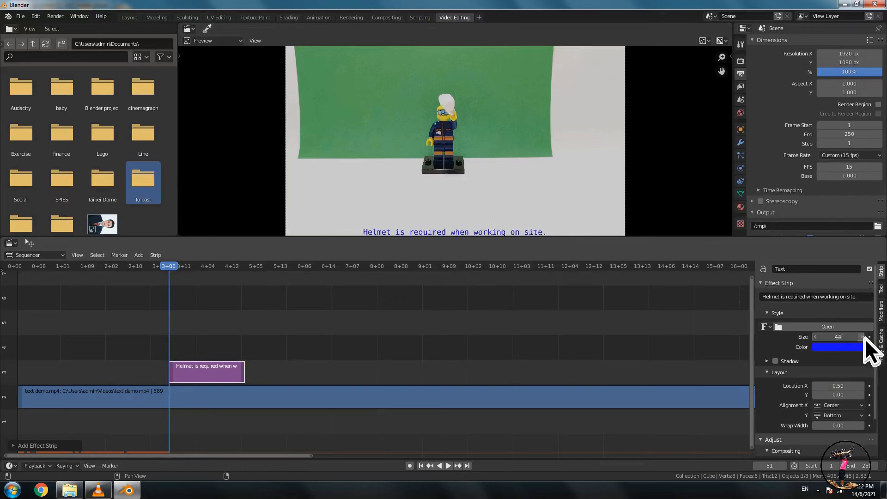
pyautogui.click(863, 337)
pyautogui.click(863, 338)
pyautogui.click(863, 338)
# Step: Try a caption text size of 88 and settle on 68
pyautogui.click(847, 338)
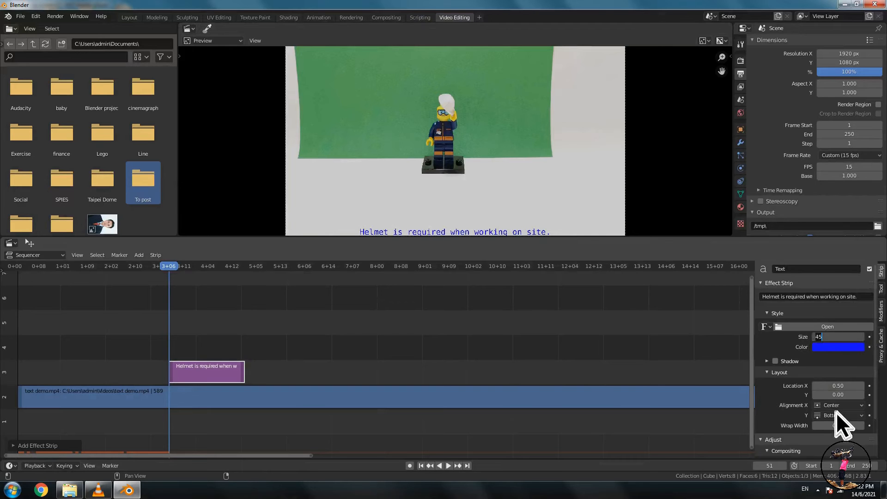
pyautogui.write('88')
pyautogui.press('Return')
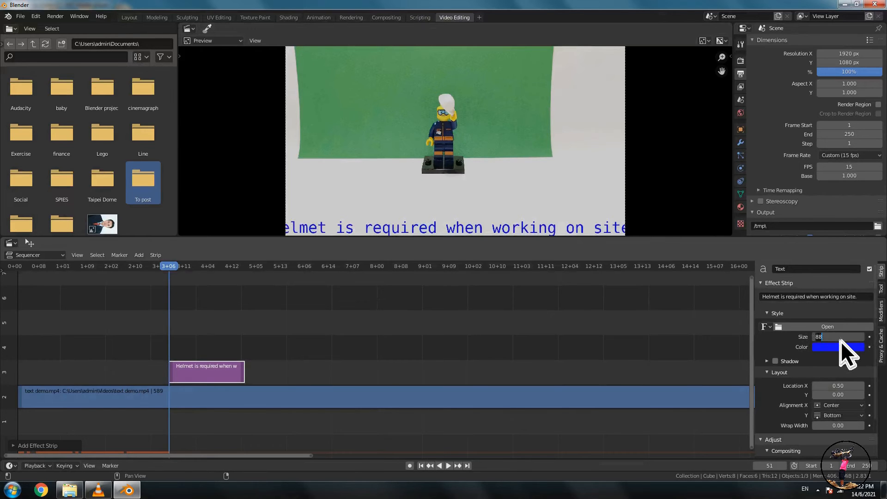
pyautogui.press('Return')
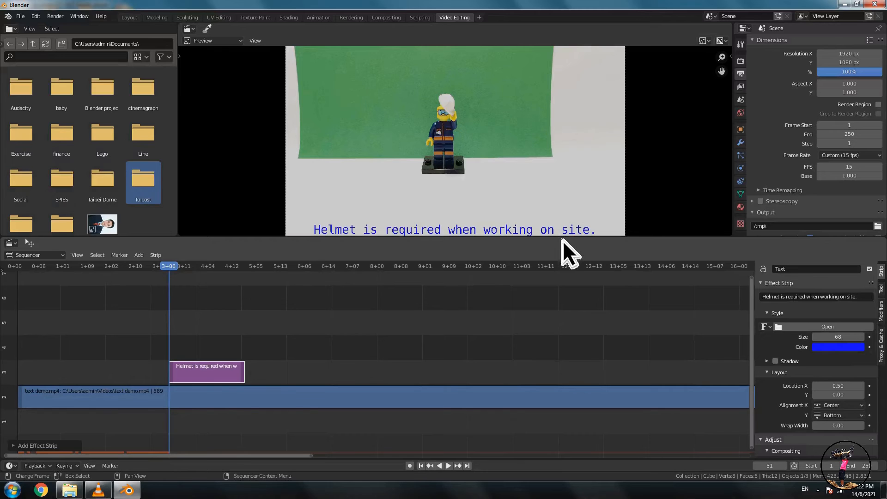
# Step: Try shifting the caption horizontally to Location X 0.52 and return it to 0.50
pyautogui.click(861, 386)
pyautogui.click(861, 386)
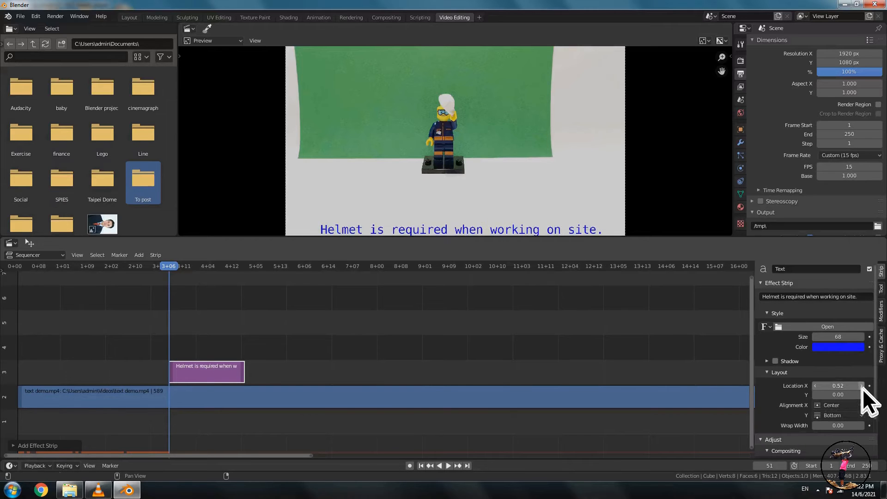
pyautogui.click(816, 386)
pyautogui.click(816, 386)
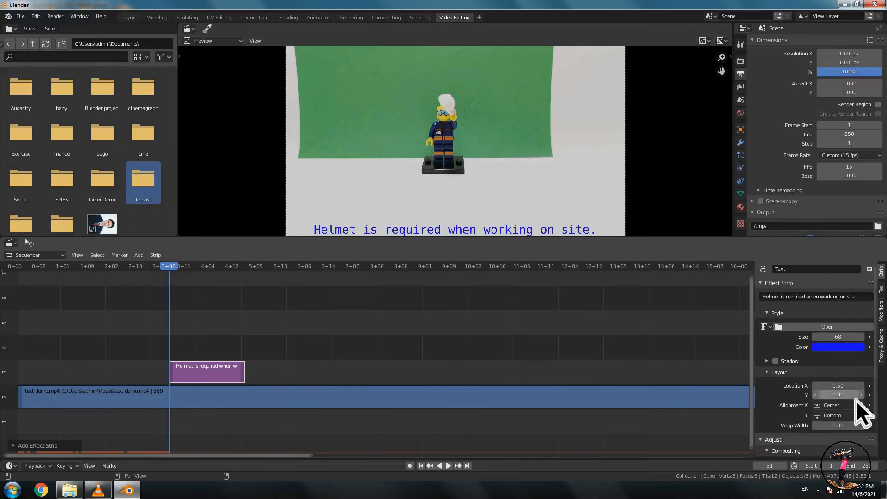
# Step: Move the caption up above the figure by setting its Location Y to 0.81
pyautogui.click(862, 395)
pyautogui.click(861, 395)
pyautogui.click(862, 395)
pyautogui.click(862, 395)
pyautogui.click(861, 395)
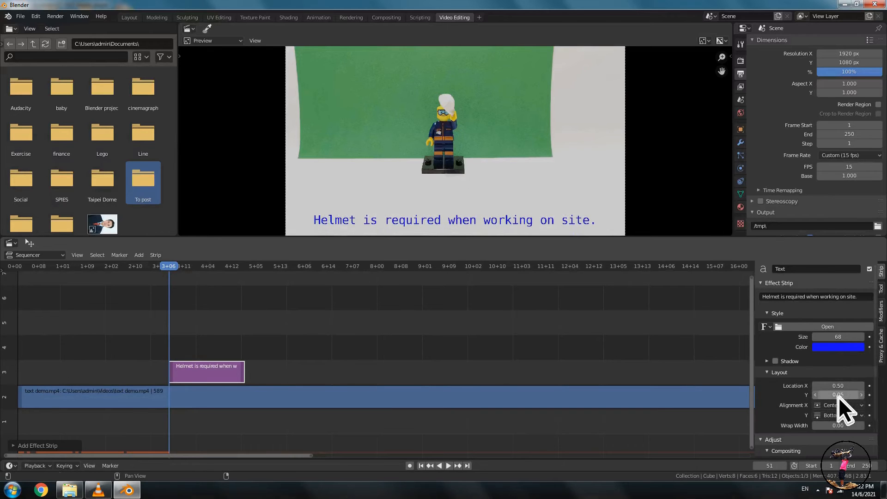
pyautogui.moveTo(839, 397); pyautogui.dragTo(876, 387)
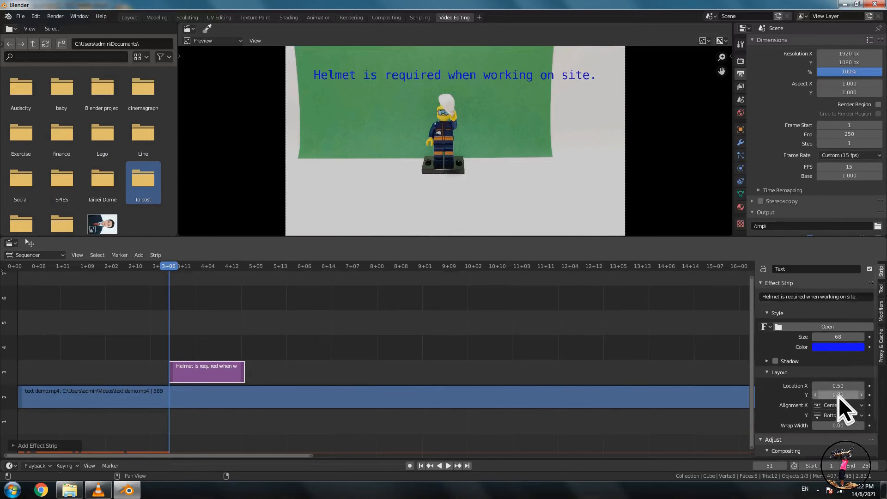
# Step: Load the AdobeHebrew-BoldItalic.otf font for the caption text
pyautogui.click(814, 328)
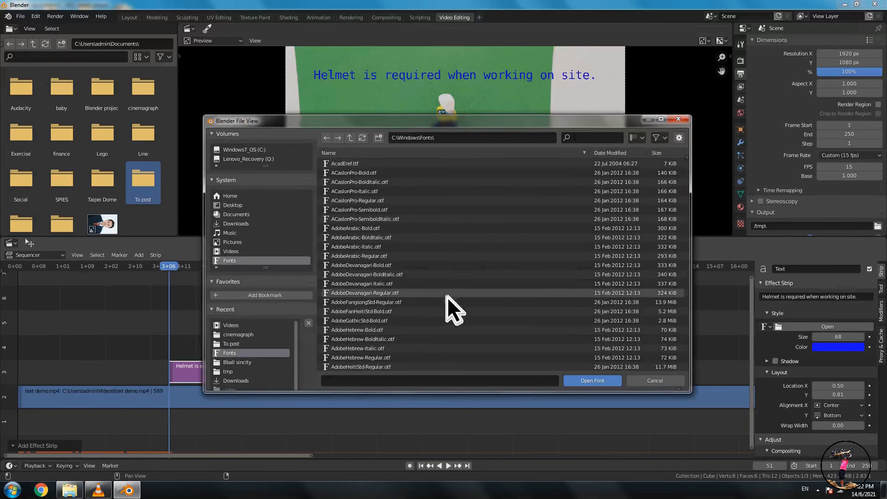
pyautogui.click(415, 339)
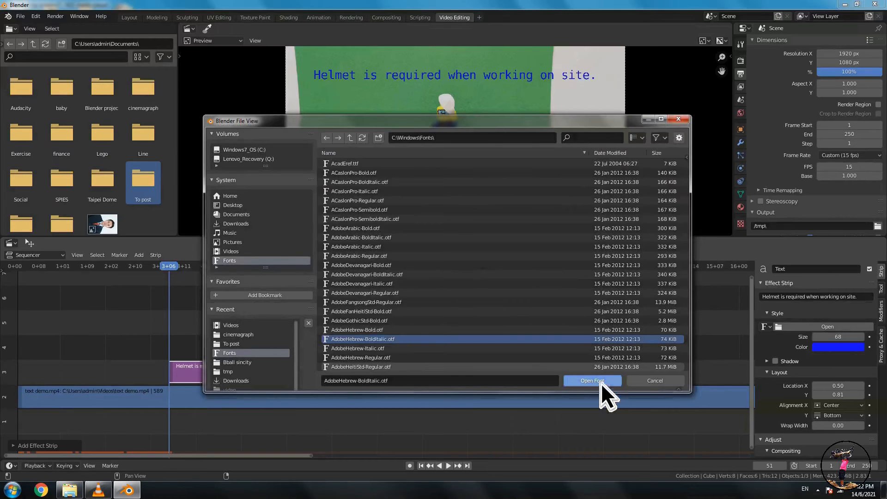
pyautogui.click(592, 380)
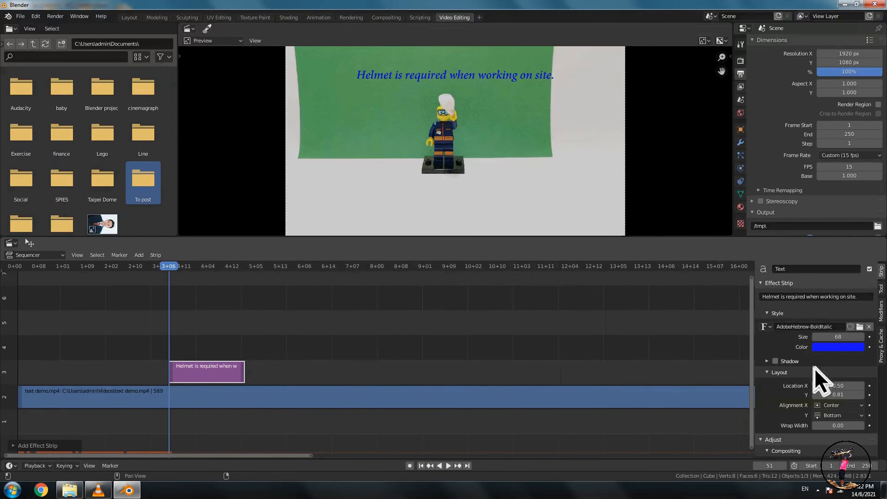
# Step: Replace the caption's font with CooperBlackStd-Italic.otf from the Windows Fonts folder
pyautogui.click(859, 327)
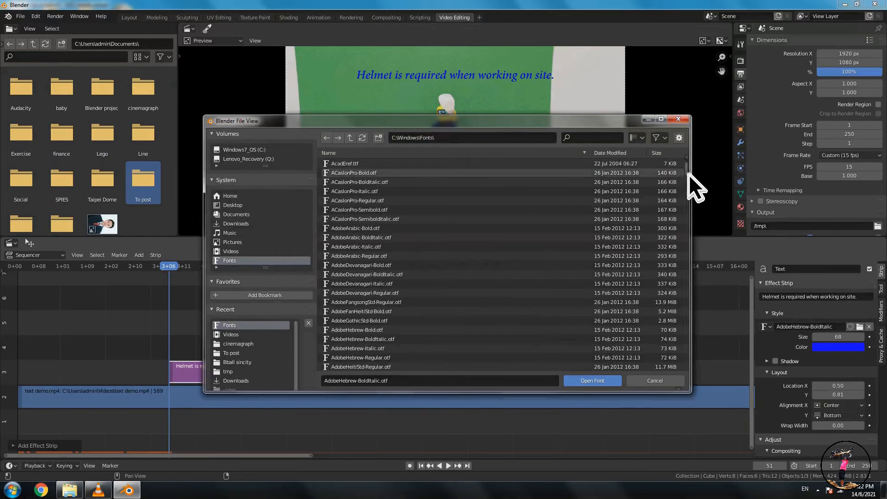
pyautogui.scroll(-5, 688, 209)
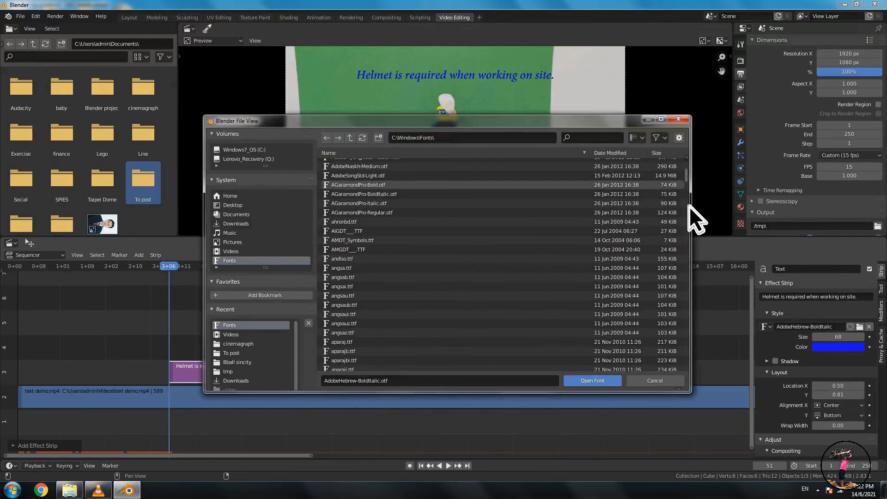
pyautogui.scroll(-12, 689, 206)
pyautogui.moveTo(687, 199); pyautogui.dragTo(688, 221)
pyautogui.click(356, 282)
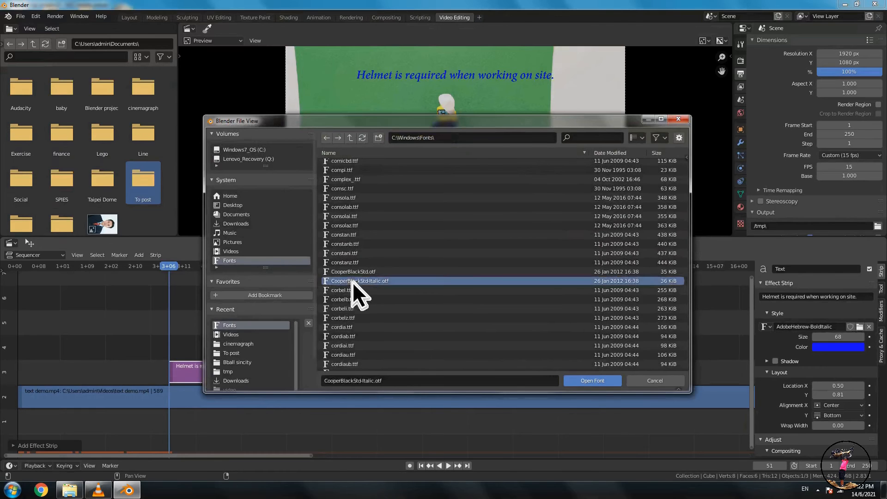
pyautogui.click(591, 381)
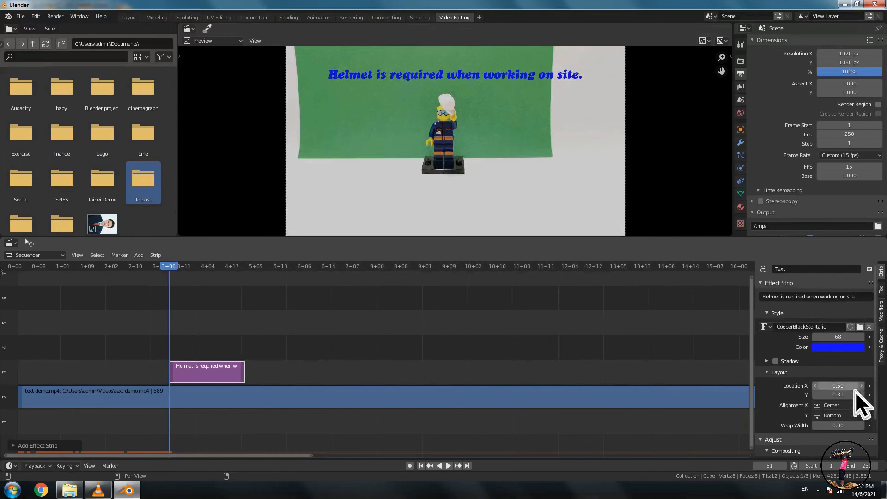
# Step: Set the caption's Location X to 0.43 and scrub the clip past the end of the text strip
pyautogui.moveTo(847, 386); pyautogui.dragTo(841, 382)
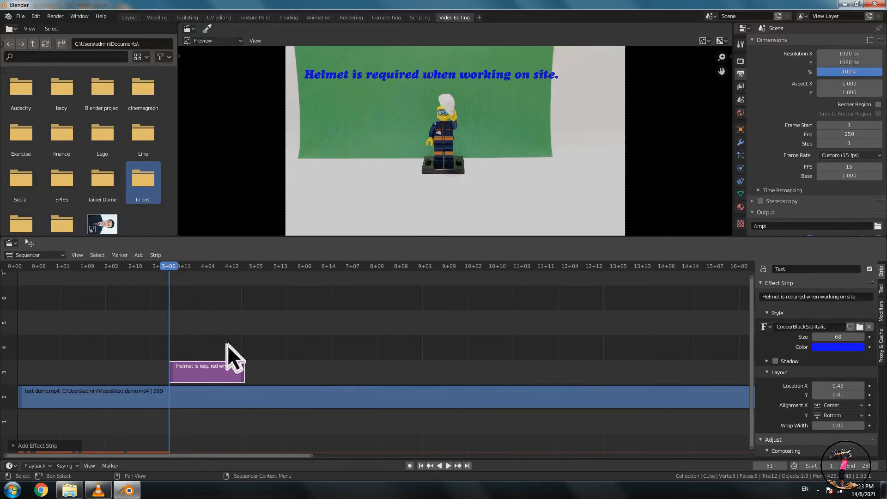
pyautogui.press('space')
pyautogui.moveTo(173, 268); pyautogui.dragTo(271, 274)
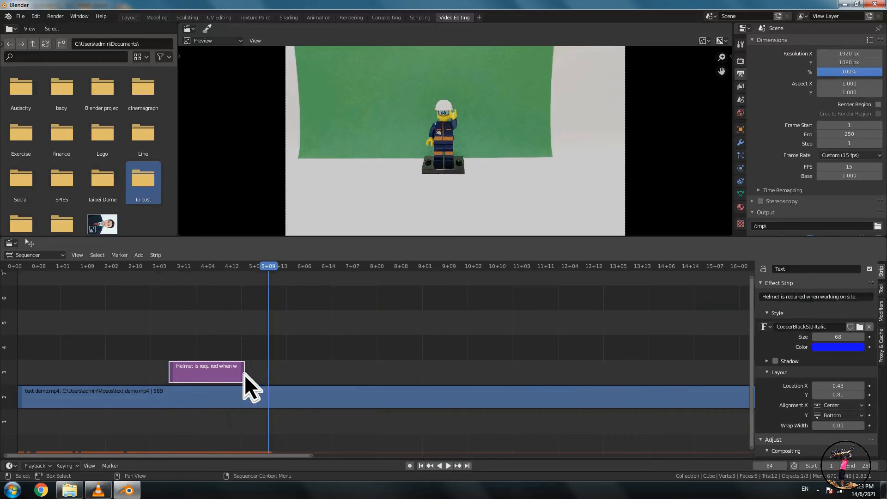
# Step: Lengthen the text strip so it ends at frame 143, scrubbing the timeline to check how long the caption shows
pyautogui.moveTo(244, 374); pyautogui.dragTo(519, 373)
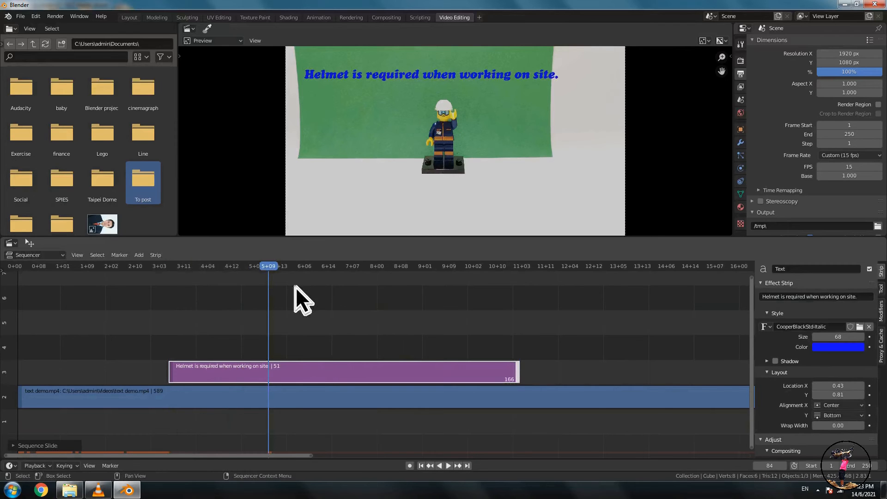
pyautogui.moveTo(278, 268); pyautogui.dragTo(507, 284)
pyautogui.moveTo(520, 375); pyautogui.dragTo(451, 376)
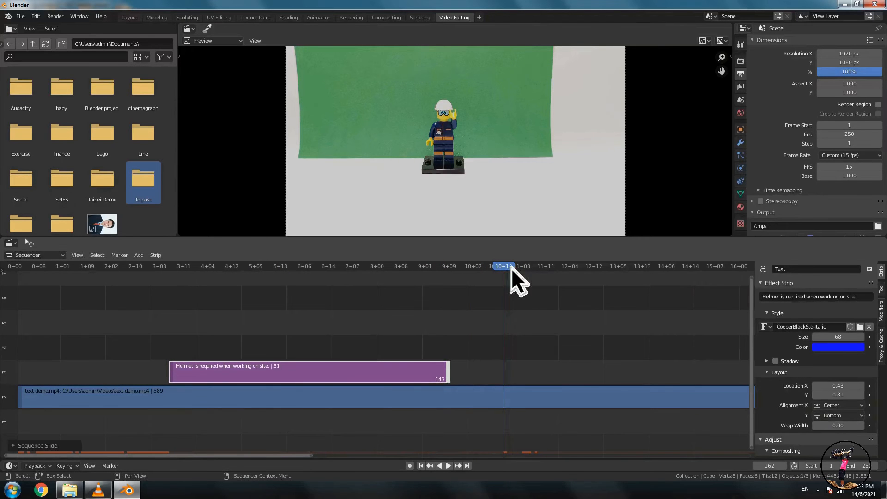
pyautogui.moveTo(511, 267); pyautogui.dragTo(434, 280)
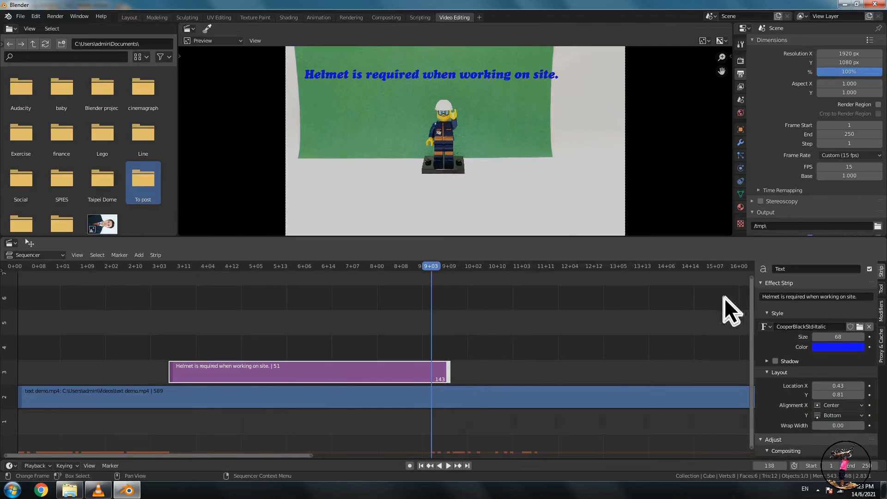
# Step: Change the render colour management's view transform to Standard
pyautogui.click(741, 62)
pyautogui.scroll(-2, 802, 190)
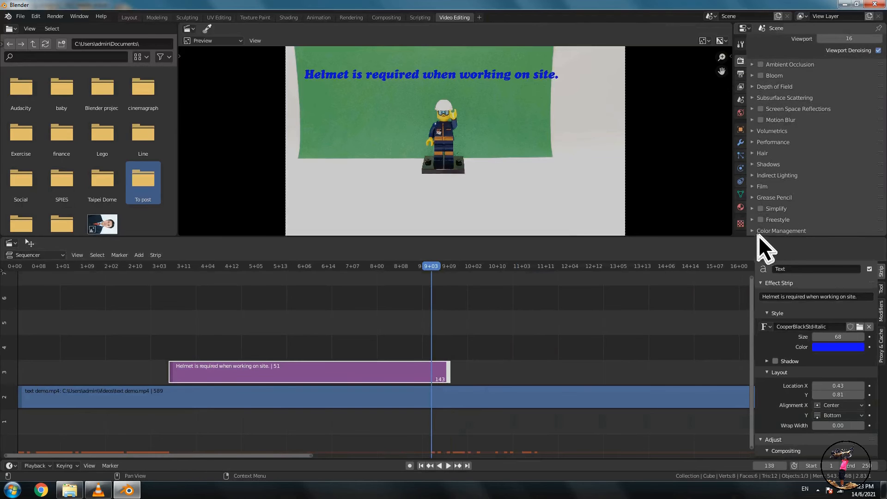
pyautogui.click(756, 231)
pyautogui.scroll(-4, 794, 171)
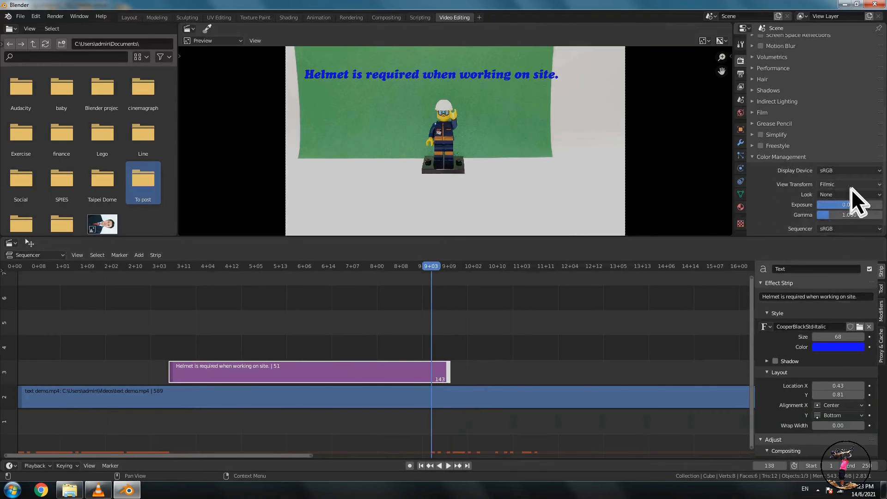
pyautogui.click(851, 187)
pyautogui.click(847, 198)
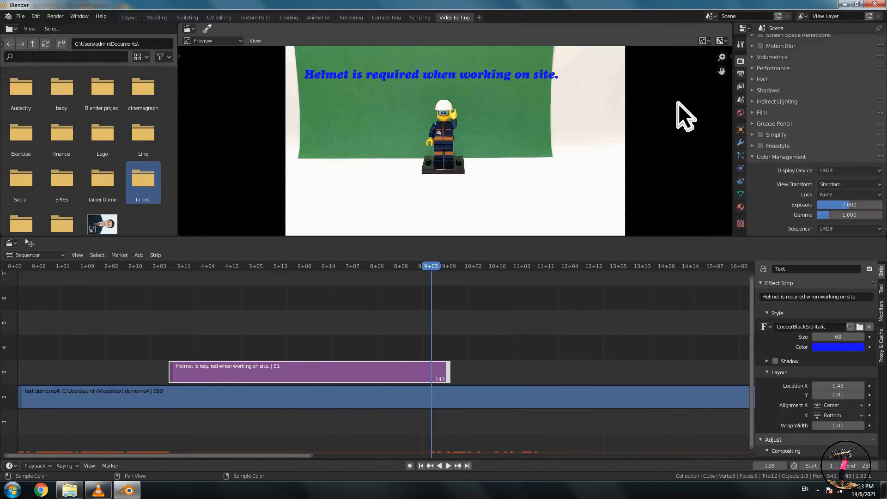
# Step: Display the output settings and scrub the timeline to the scene's end and back to the end of the text strip
pyautogui.click(741, 73)
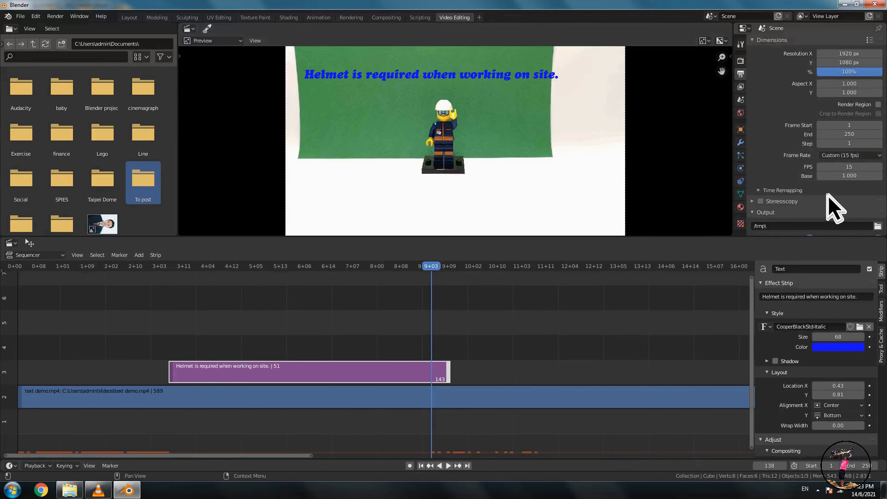
pyautogui.moveTo(433, 270); pyautogui.dragTo(613, 277)
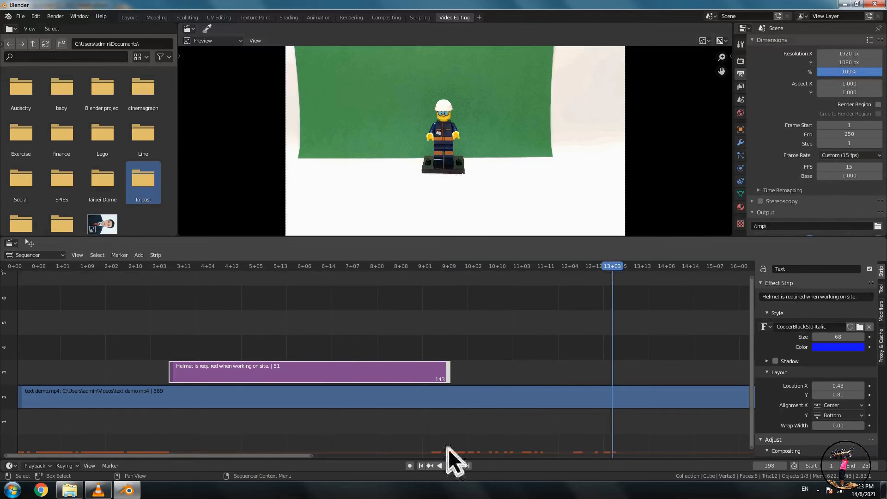
pyautogui.moveTo(287, 456); pyautogui.dragTo(337, 457)
pyautogui.moveTo(497, 267); pyautogui.dragTo(659, 279)
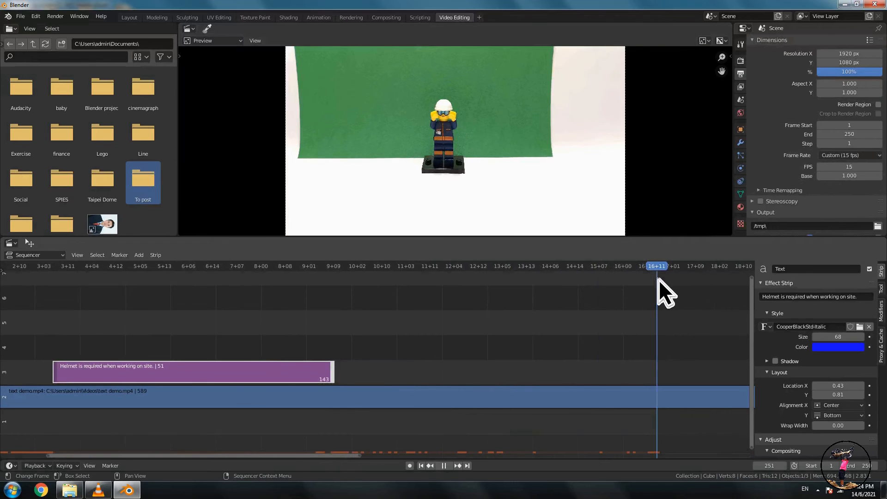
pyautogui.moveTo(659, 279); pyautogui.dragTo(337, 270)
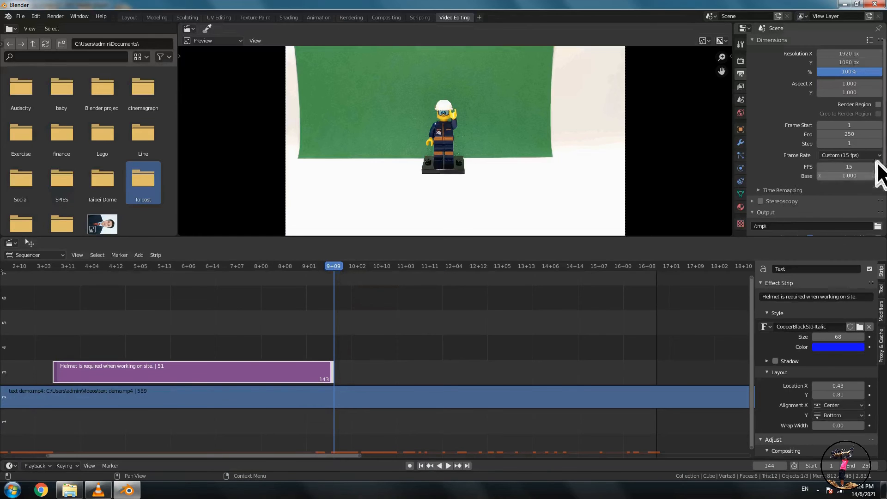
# Step: Try ending the scene's frame range at 144 and return the end frame to 250
pyautogui.click(858, 135)
pyautogui.write('144')
pyautogui.press('Return')
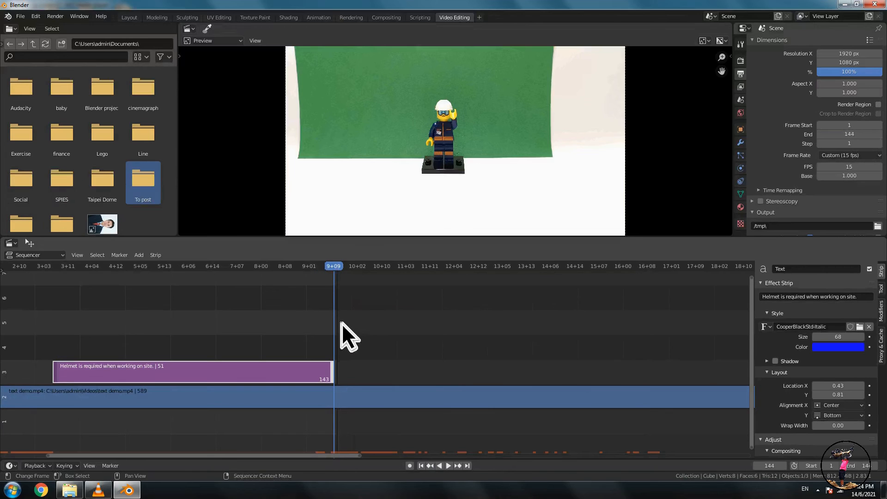
pyautogui.moveTo(333, 270); pyautogui.dragTo(270, 272)
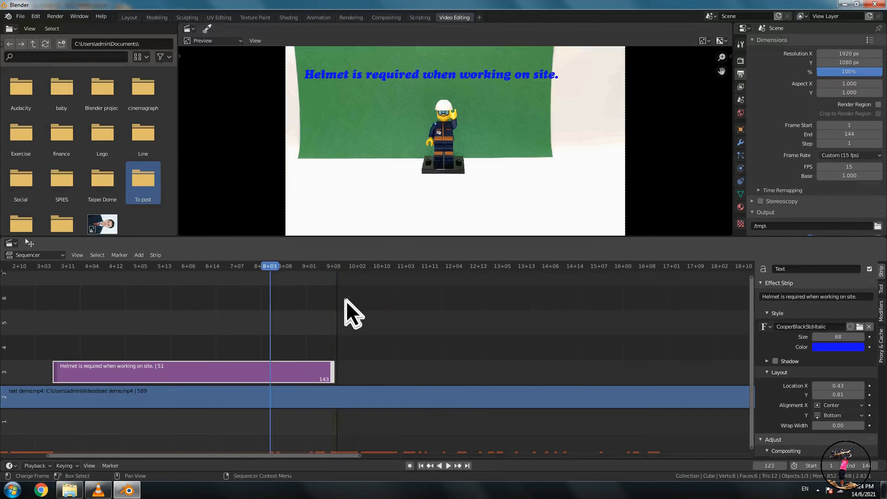
pyautogui.click(862, 137)
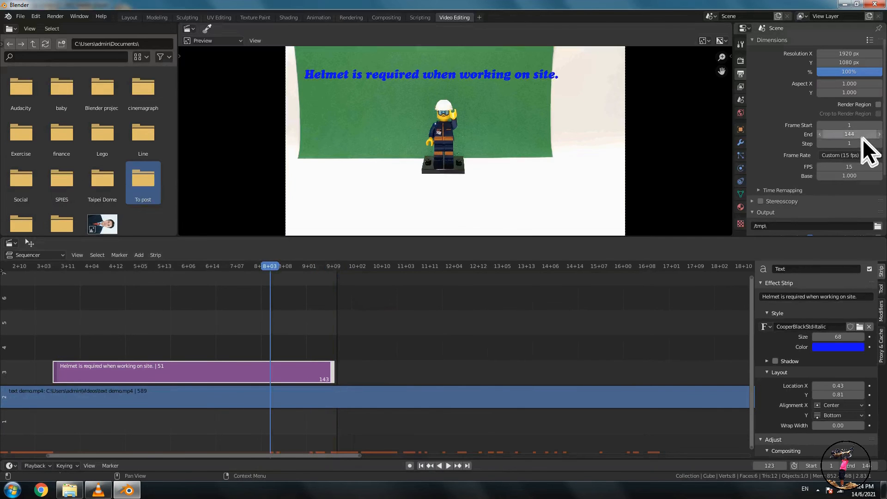
pyautogui.write('250')
pyautogui.press('Return')
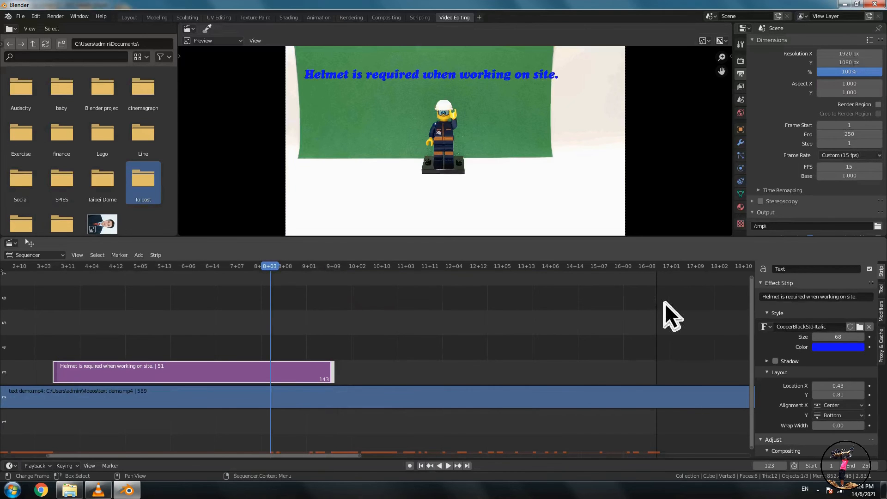
# Step: Set the scene's end frame to 143 to match the end of the text strip
pyautogui.click(861, 138)
pyautogui.write('140')
pyautogui.press('BackSpace')
pyautogui.write('3')
pyautogui.press('Return')
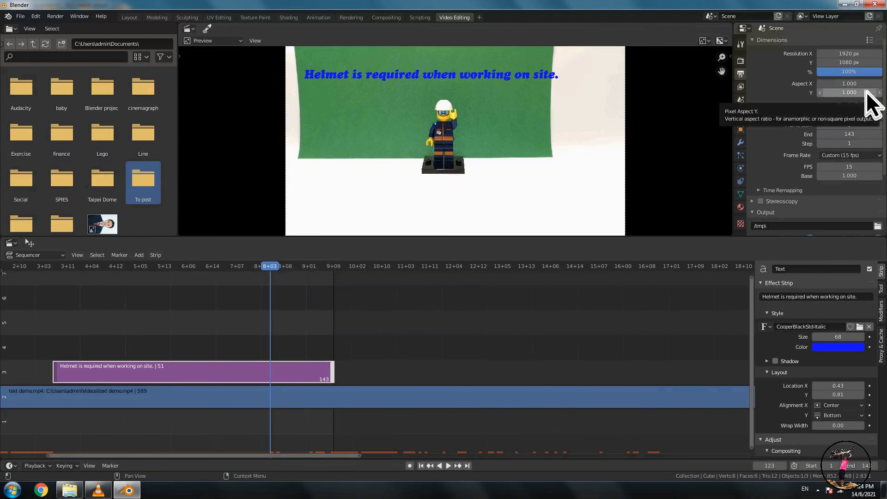
# Step: Set the output file format to FFmpeg video with an MPEG-4 container
pyautogui.scroll(-4, 859, 168)
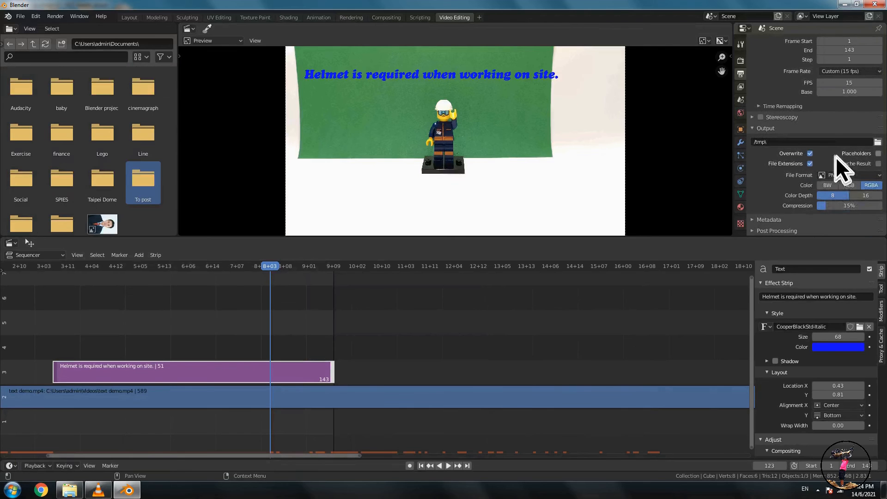
pyautogui.click(863, 177)
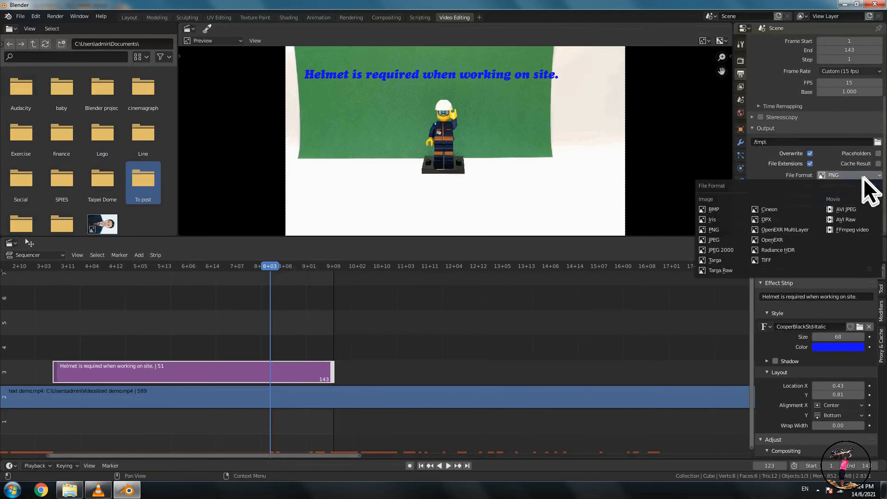
pyautogui.click(866, 230)
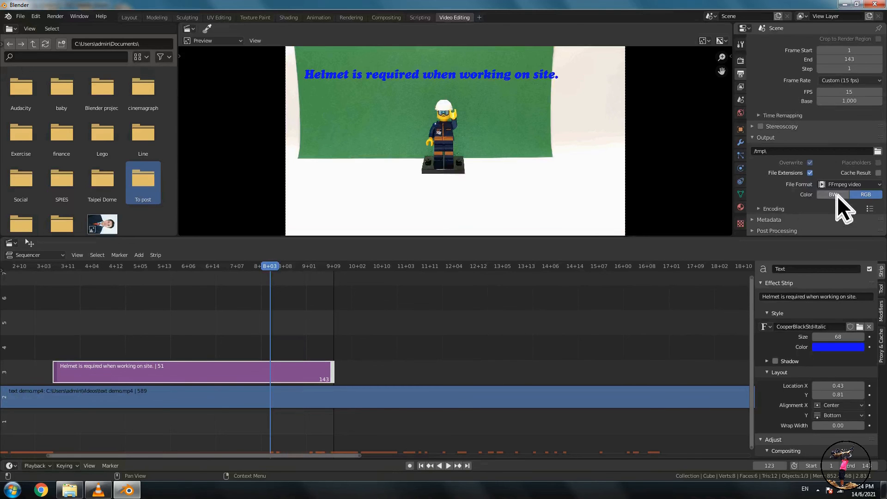
pyautogui.click(762, 210)
pyautogui.scroll(-2, 796, 170)
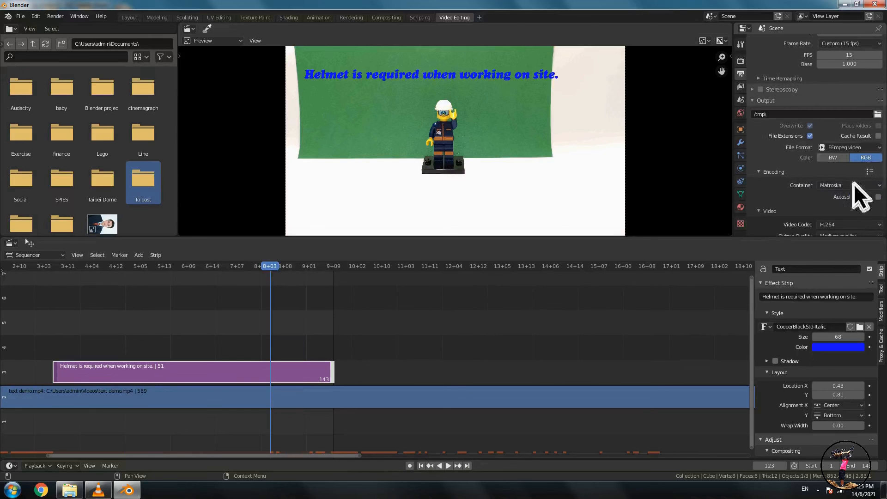
pyautogui.click(853, 186)
pyautogui.click(838, 215)
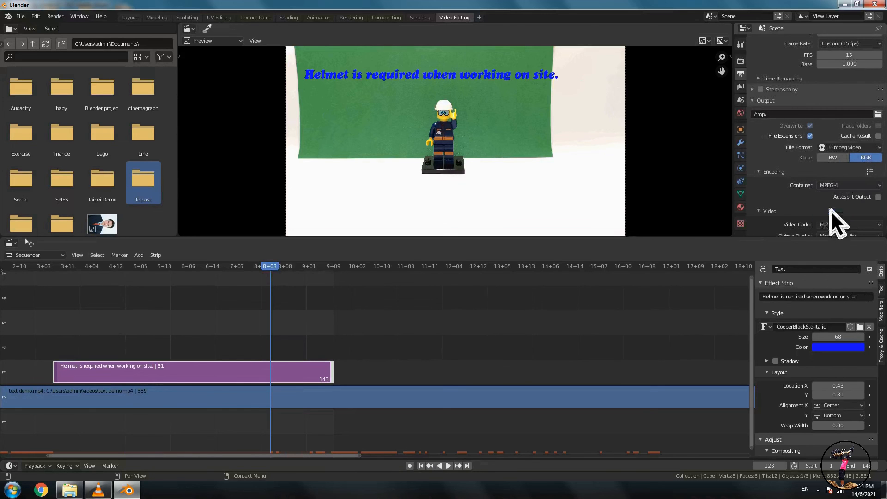
# Step: Set the video output quality to Lossless and the audio codec to AAC
pyautogui.scroll(-1, 808, 192)
pyautogui.scroll(-1, 808, 192)
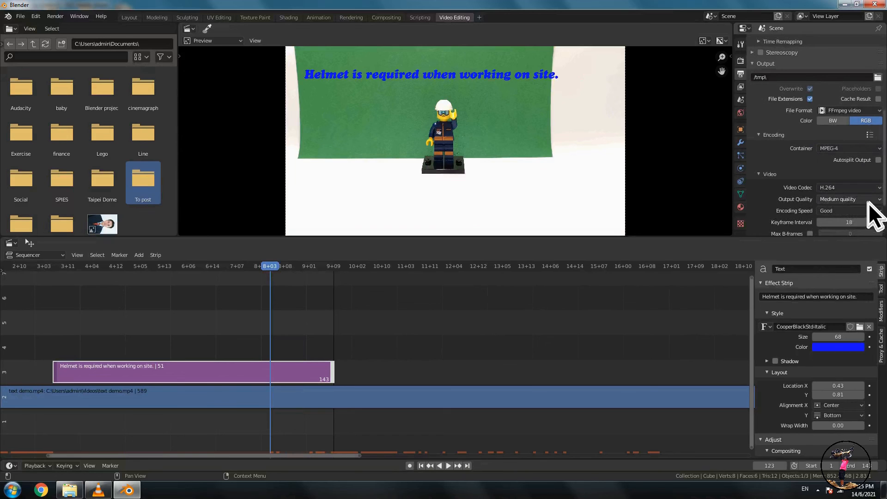
pyautogui.click(867, 201)
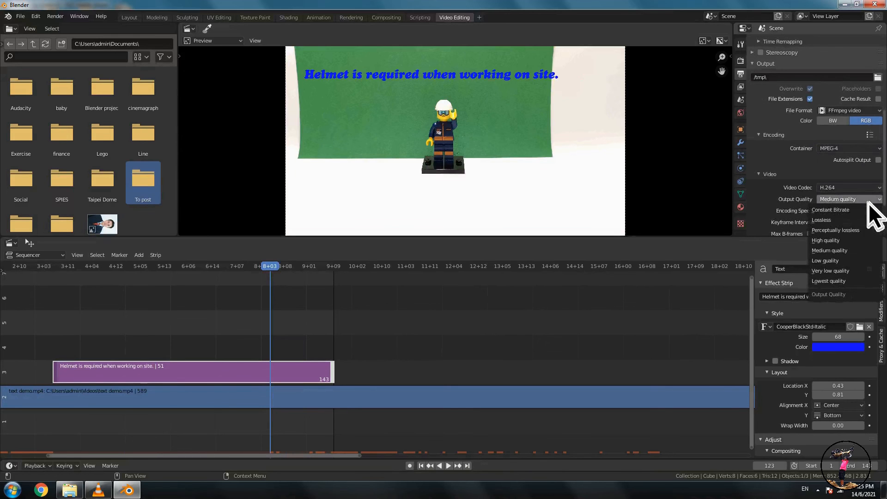
pyautogui.click(836, 220)
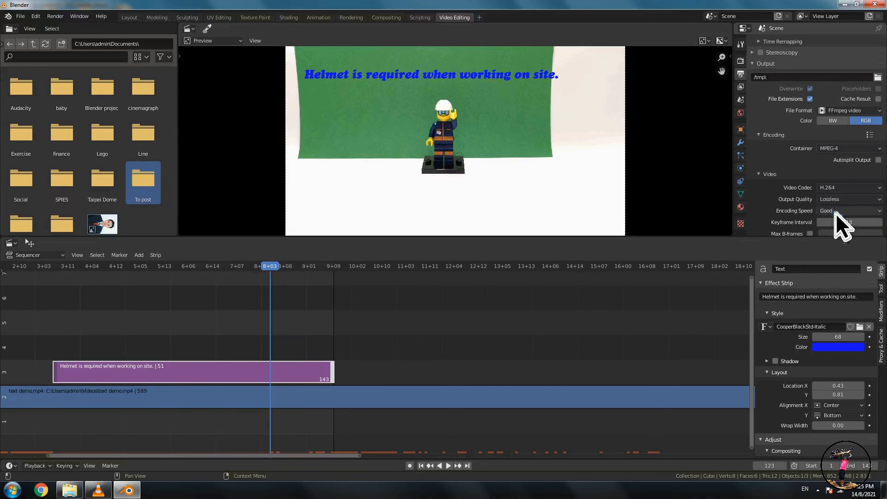
pyautogui.scroll(-3, 802, 148)
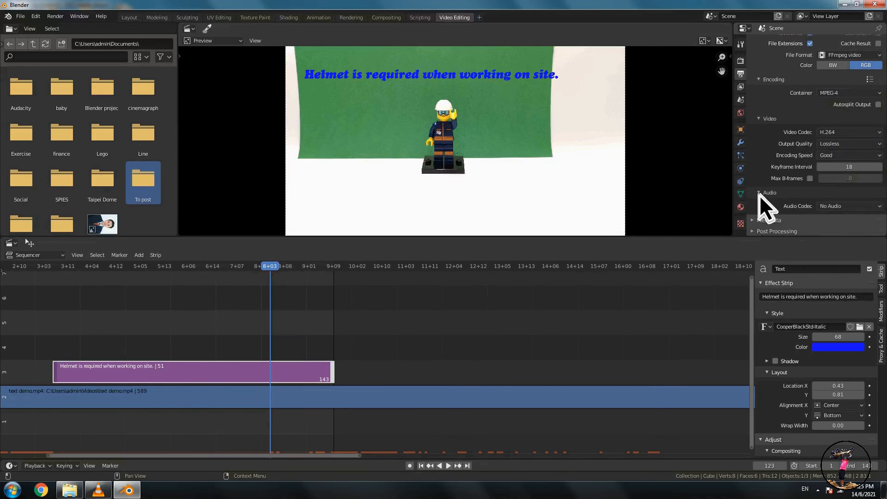
pyautogui.click(853, 206)
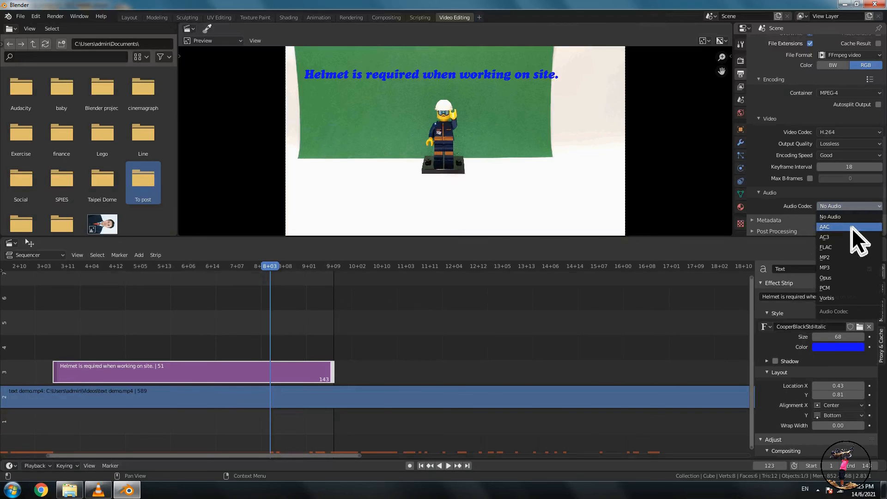
pyautogui.click(851, 229)
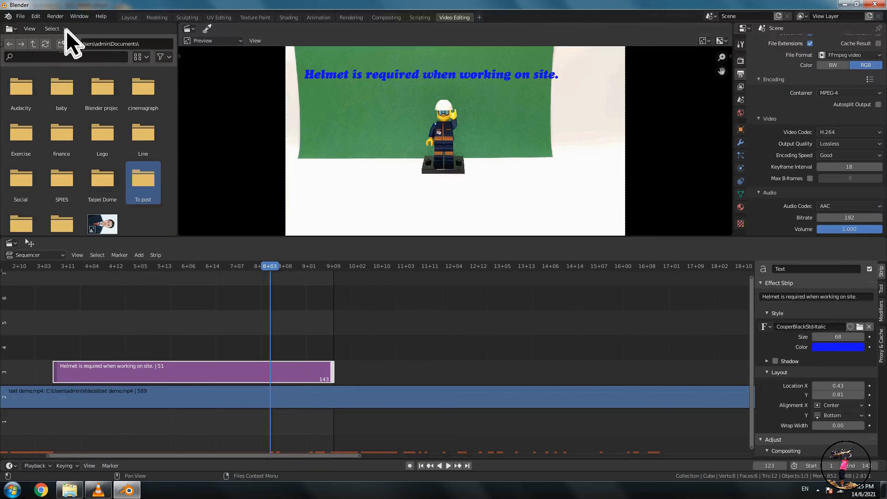
# Step: Render the animation and close the render window when it finishes
pyautogui.click(59, 17)
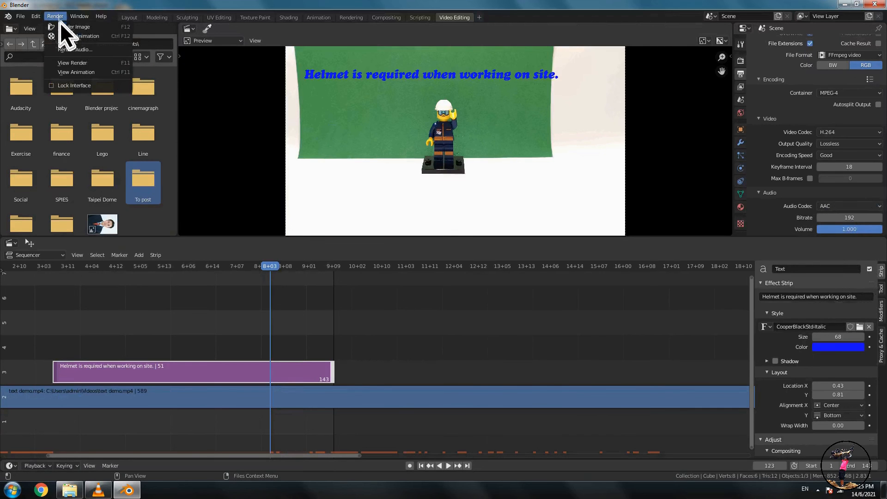
pyautogui.click(70, 37)
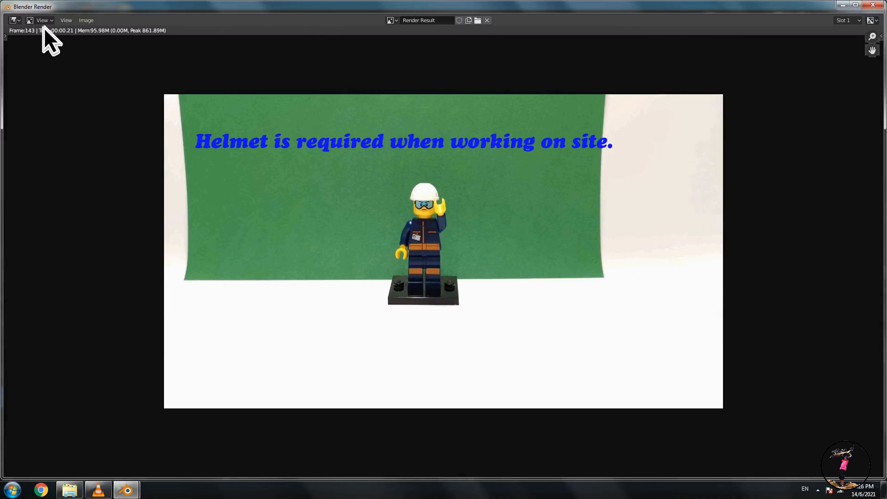
pyautogui.click(872, 6)
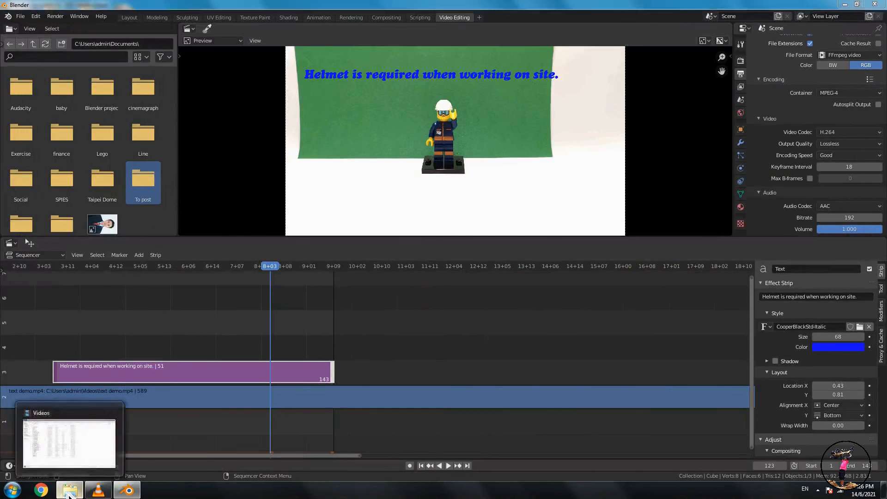
# Step: Switch to Windows Explorer, open the tmp folder on the C: drive and play the rendered 0001-0143.mp4
pyautogui.click(46, 444)
pyautogui.click(46, 168)
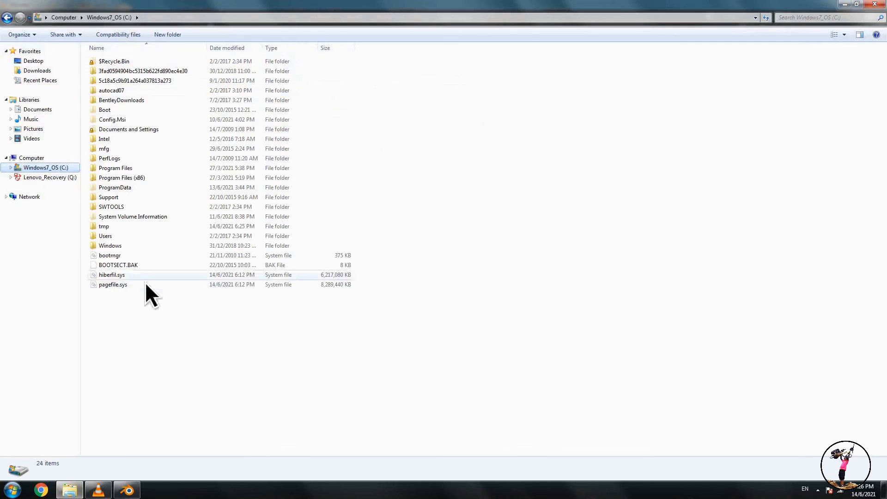
pyautogui.doubleClick(108, 228)
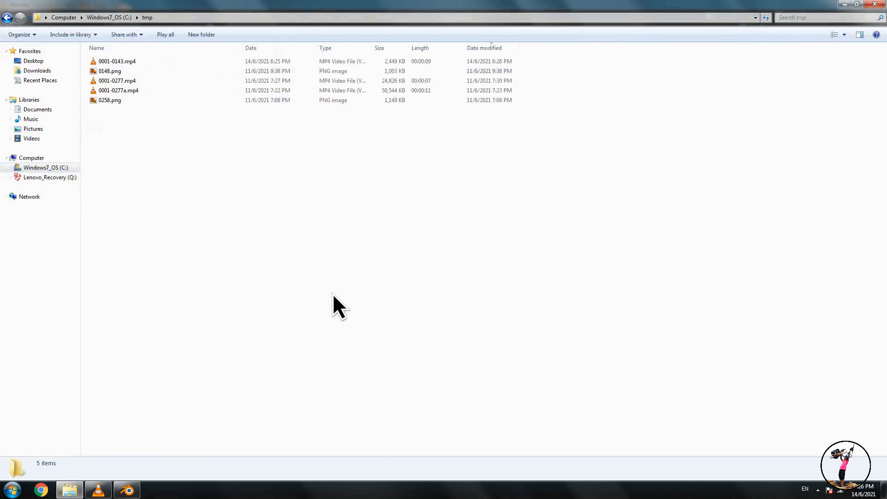
pyautogui.click(133, 64)
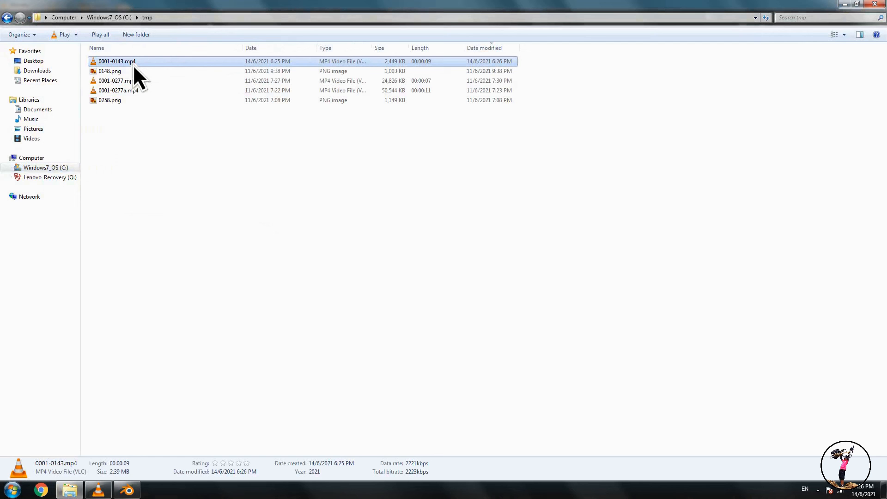
pyautogui.doubleClick(133, 64)
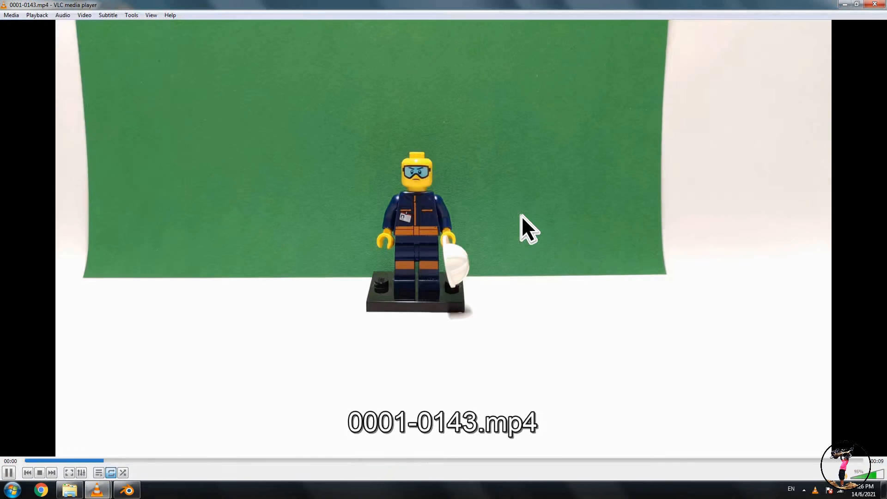